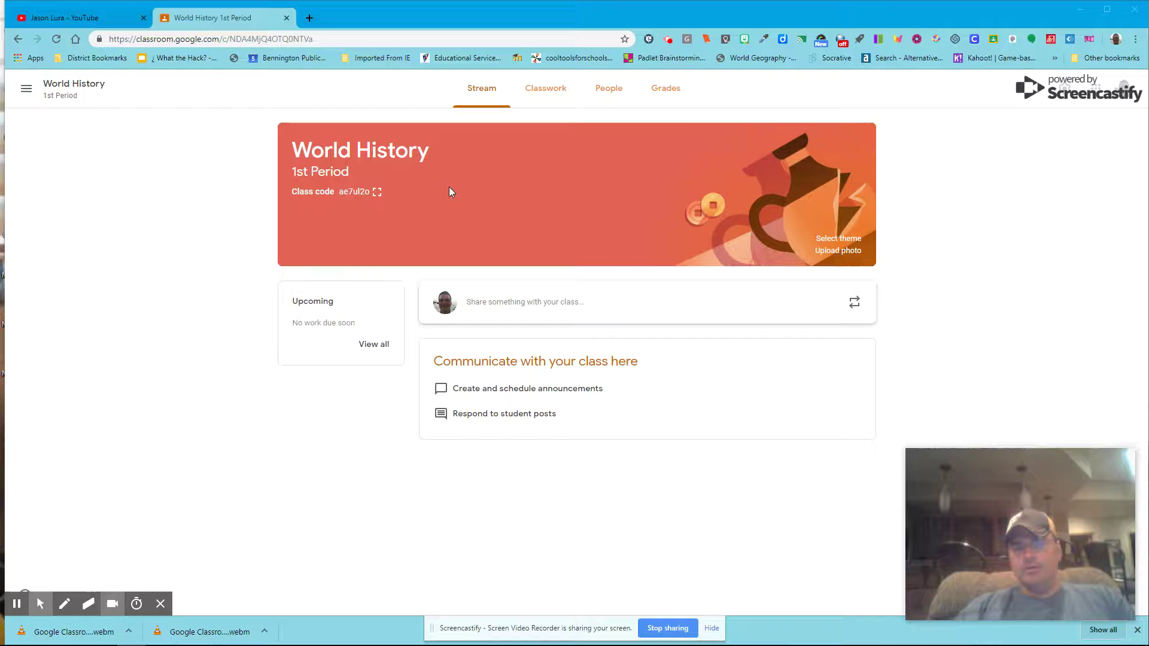
Step: Browse the theme gallery categories and settle on English & History
{"action": "left_click", "coordinate": [835, 240]}
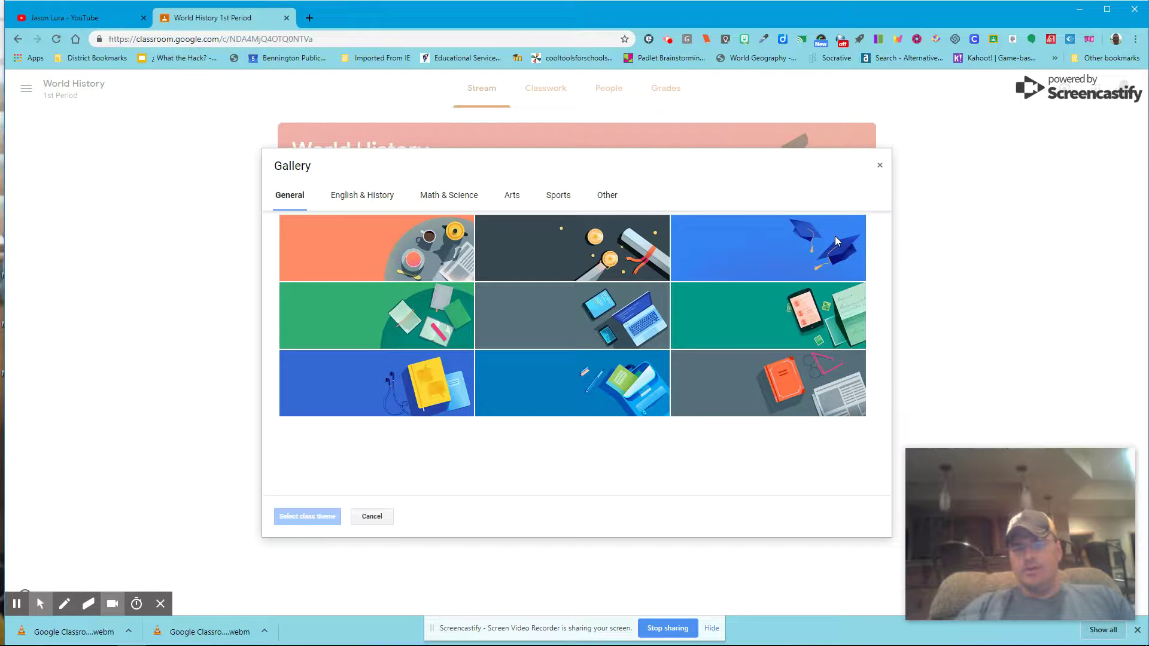
{"action": "left_click", "coordinate": [360, 200]}
{"action": "left_click", "coordinate": [460, 192]}
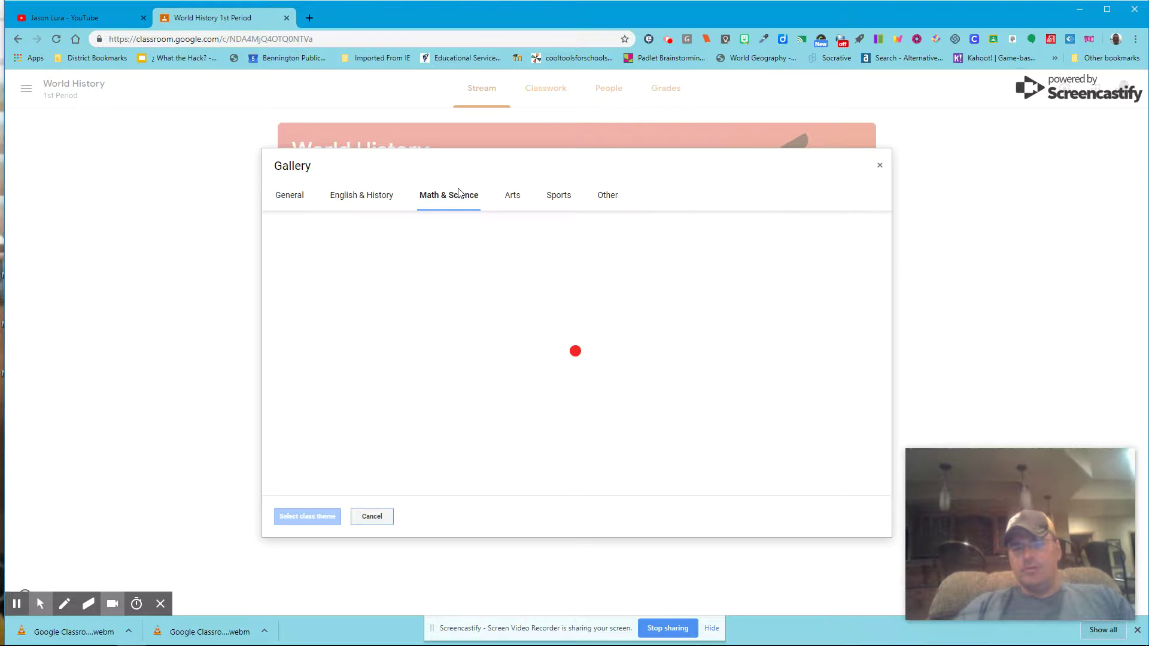
{"action": "left_click", "coordinate": [558, 194]}
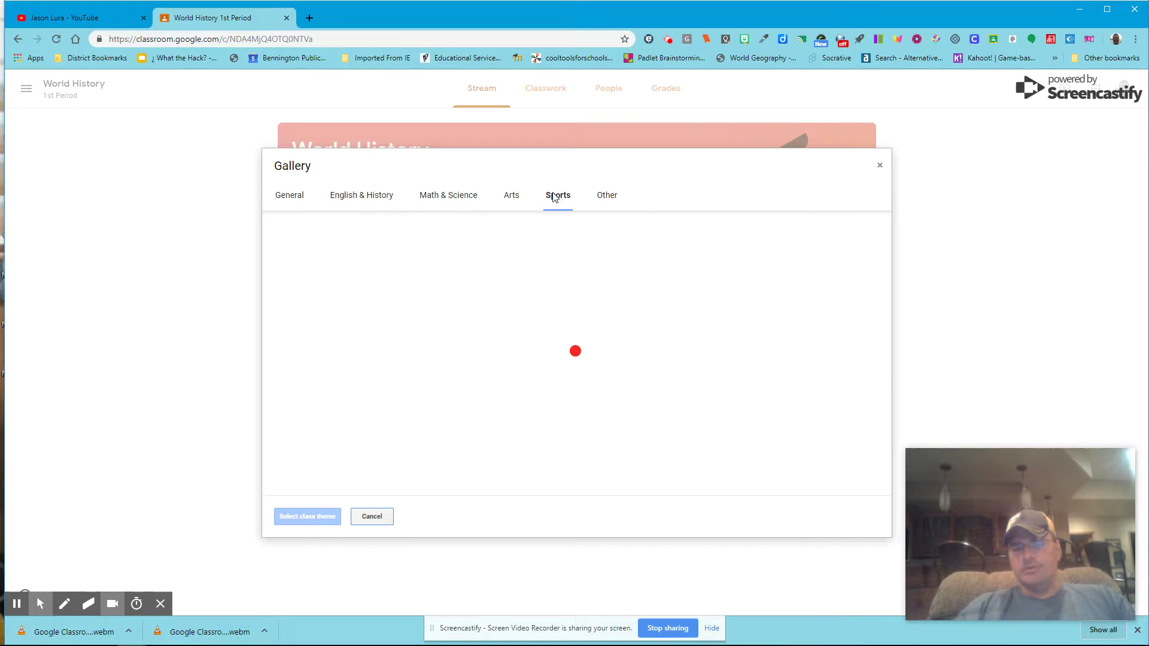
{"action": "left_click", "coordinate": [512, 194]}
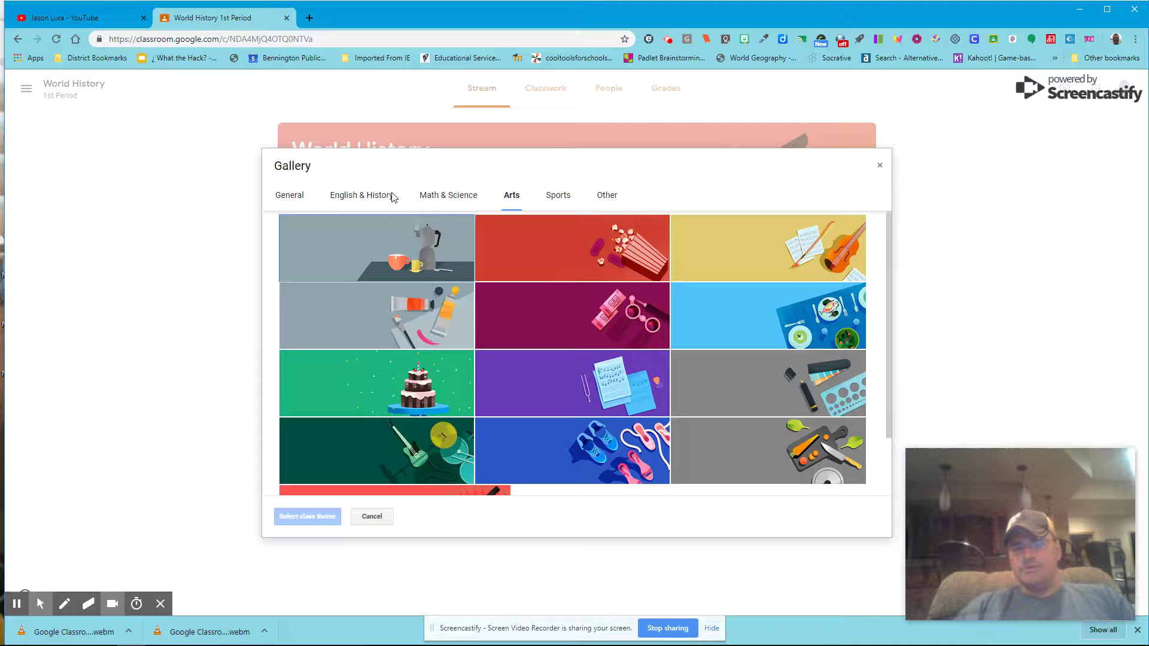
{"action": "left_click", "coordinate": [365, 197]}
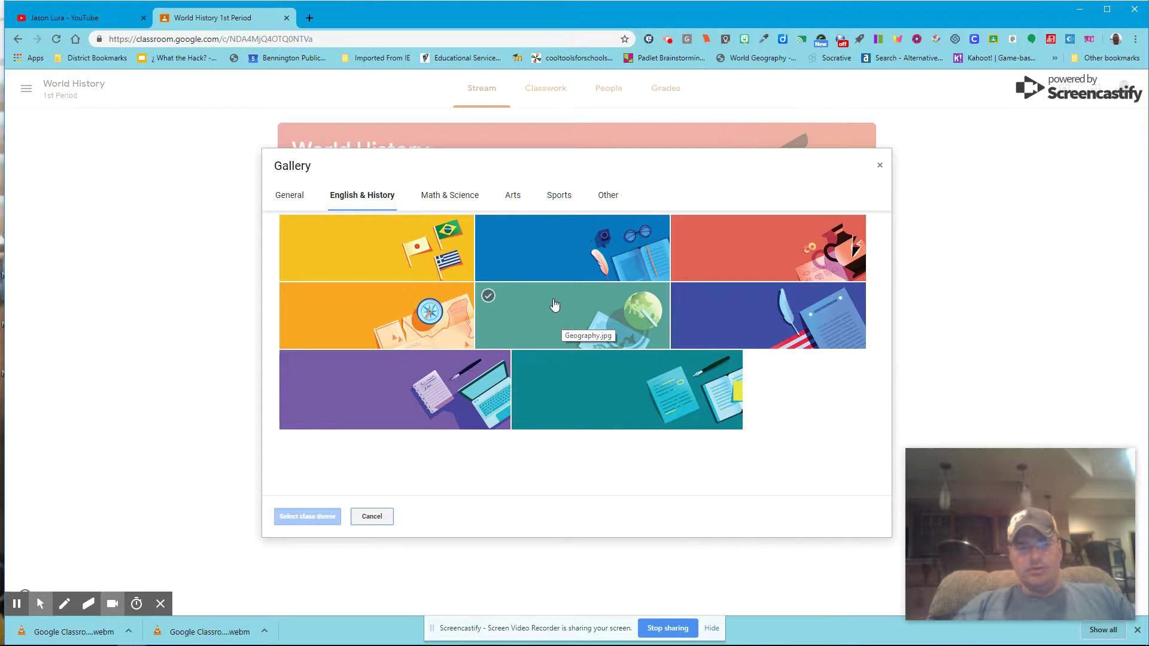
Step: Apply the yellow WorldStudies flags theme as the class banner
{"action": "left_click", "coordinate": [410, 263]}
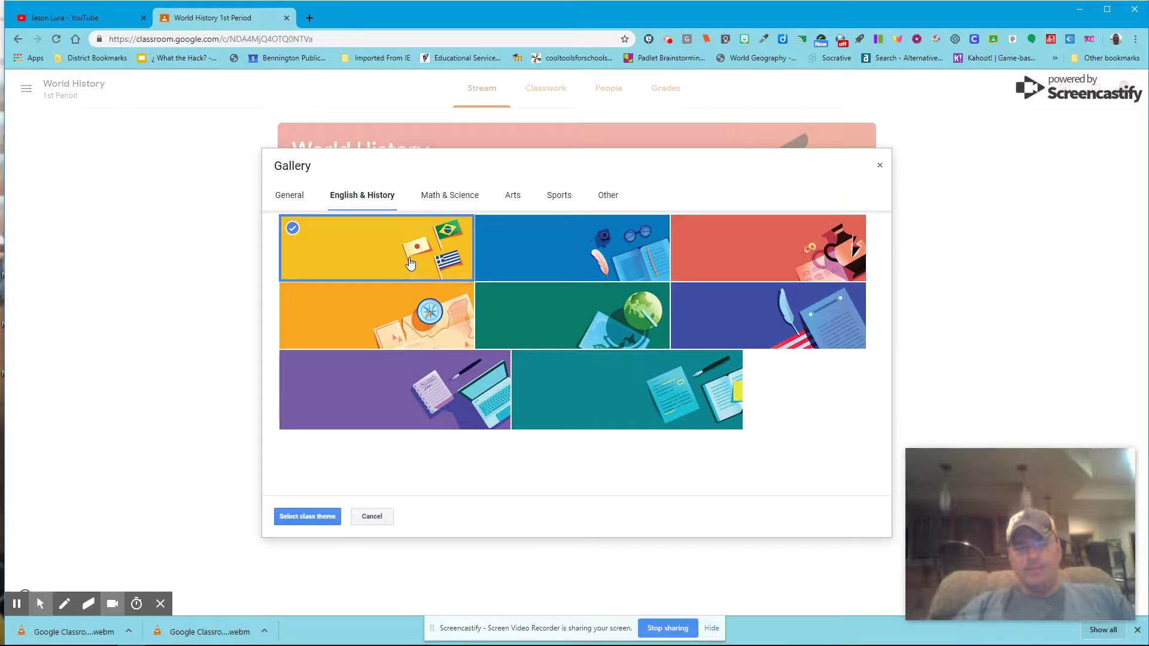
{"action": "left_click", "coordinate": [309, 517]}
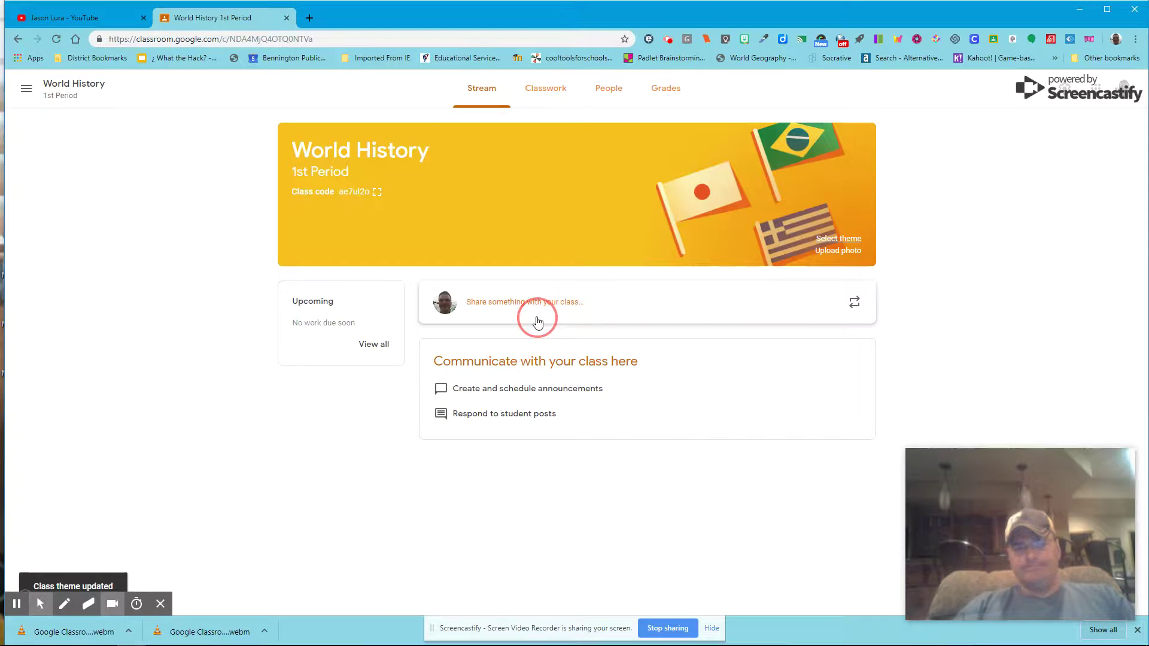
Step: Start a custom banner photo upload and choose to pick a file from the computer
{"action": "left_click", "coordinate": [838, 251]}
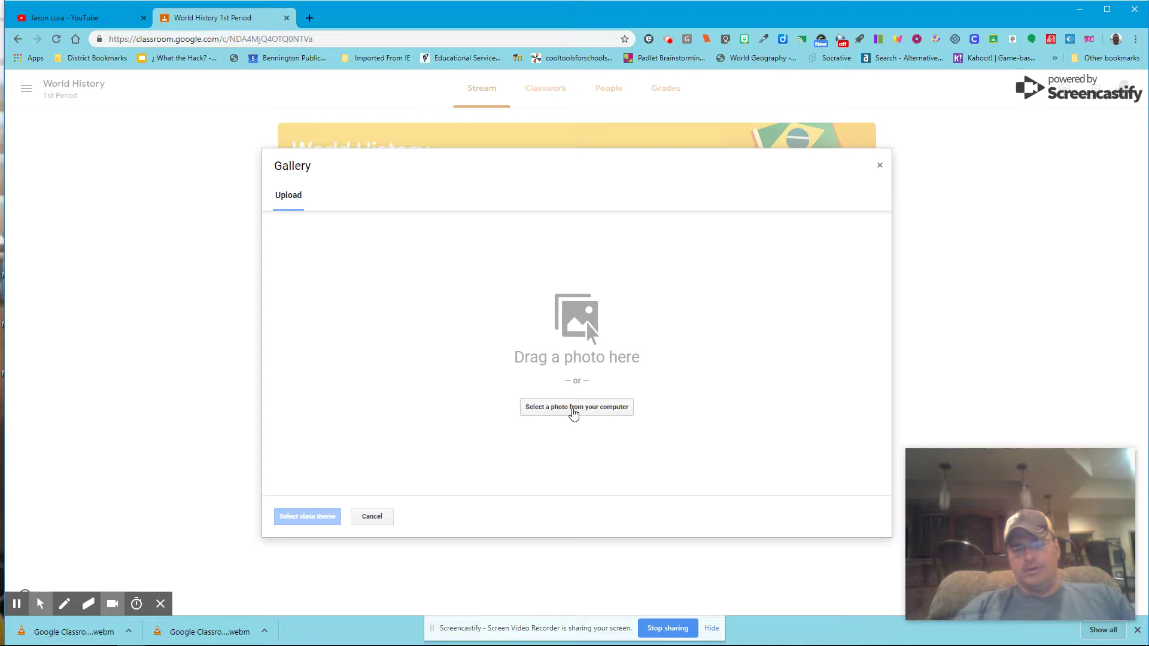
{"action": "left_click", "coordinate": [573, 411]}
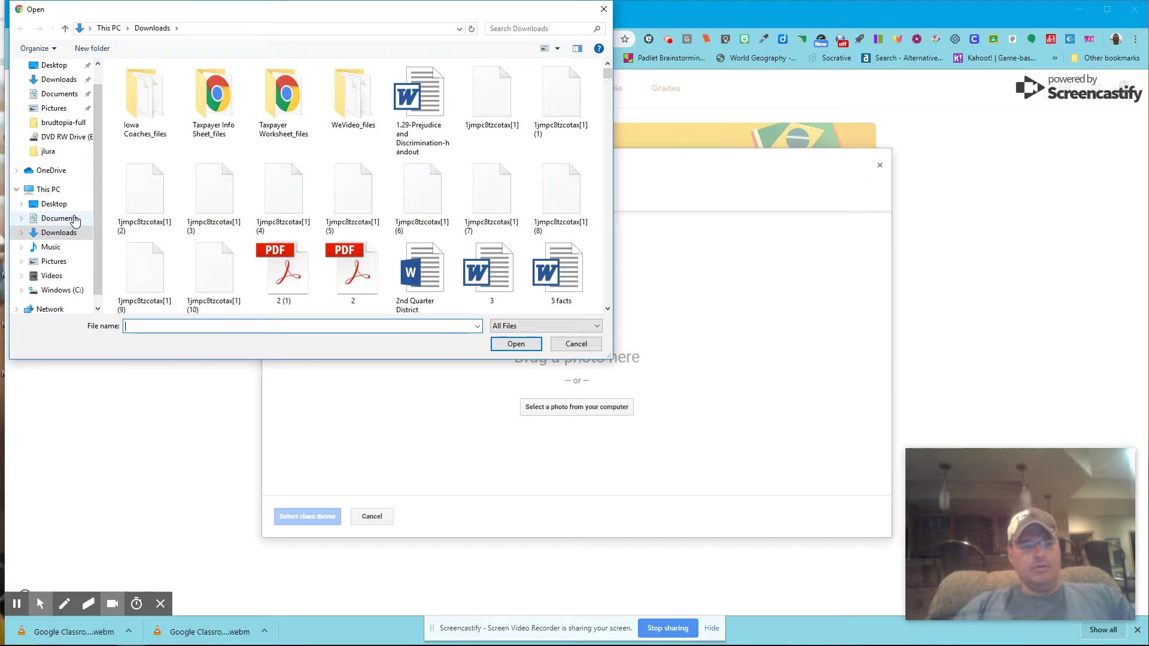
Step: Upload the China picture from Pictures; Classroom rejects it as too small
{"action": "left_click", "coordinate": [52, 261]}
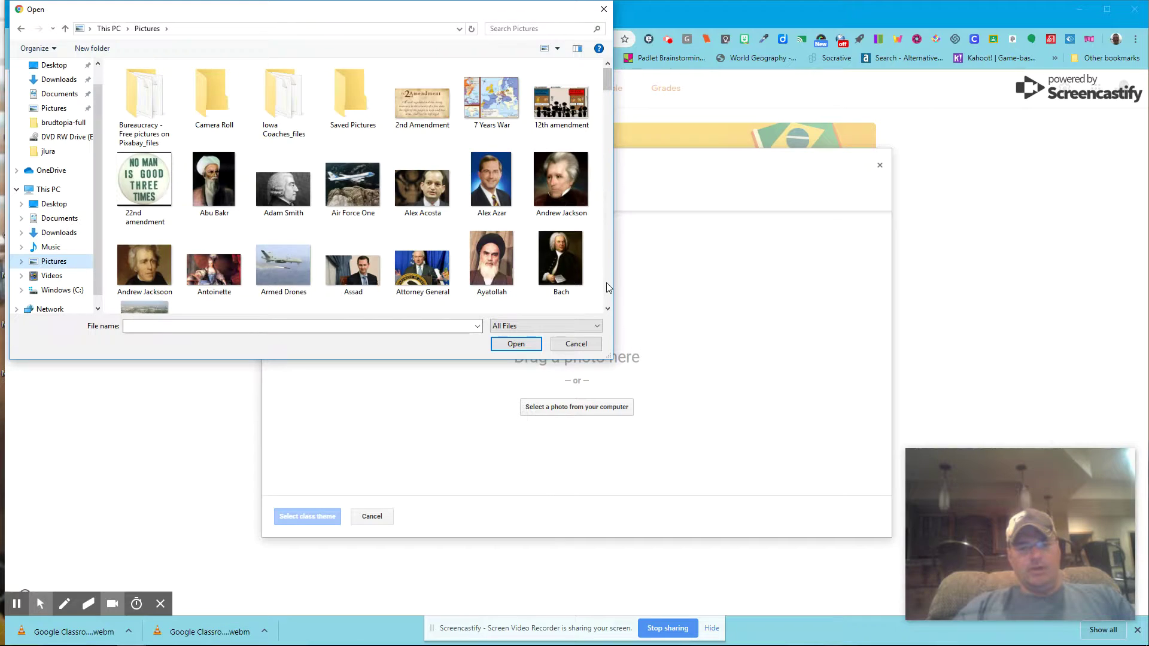
{"action": "scroll", "coordinate": [607, 285], "scroll_direction": "down", "scroll_amount": 3}
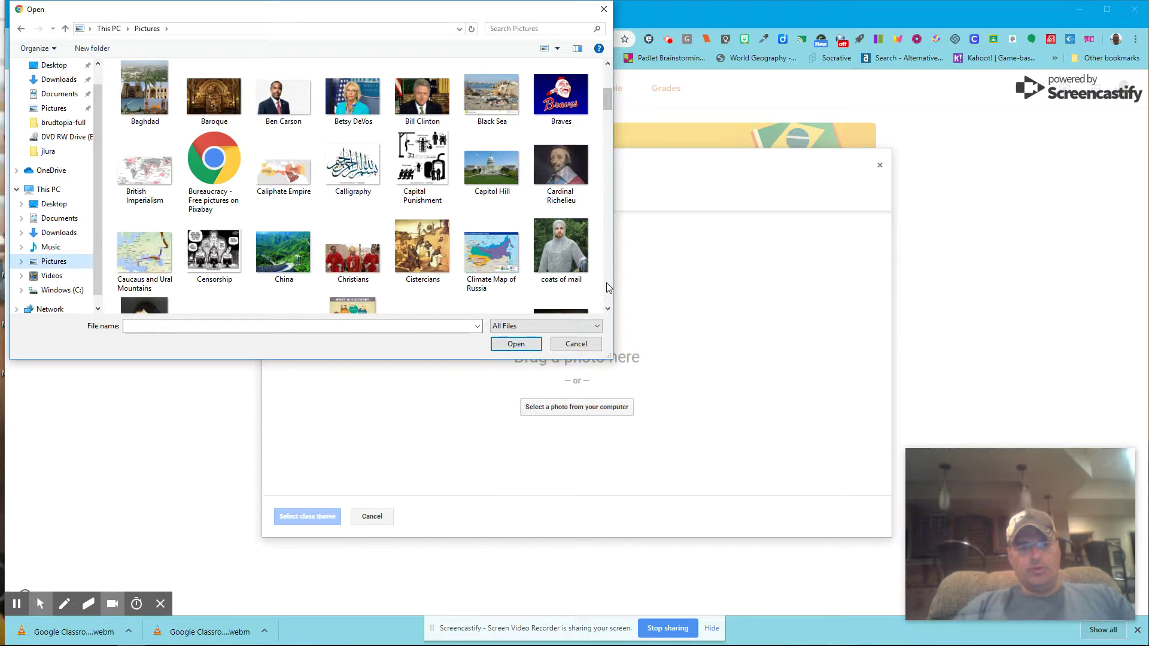
{"action": "double_click", "coordinate": [285, 251]}
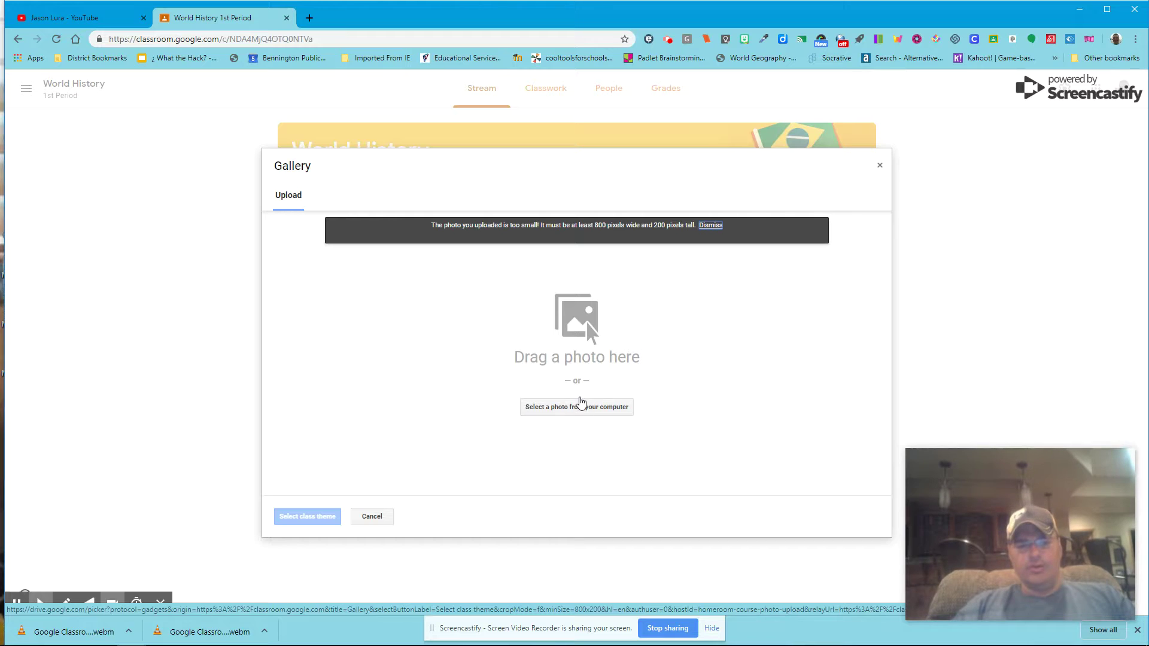
Step: Upload the Inquisition painting from Pictures for the banner instead
{"action": "left_click", "coordinate": [584, 412]}
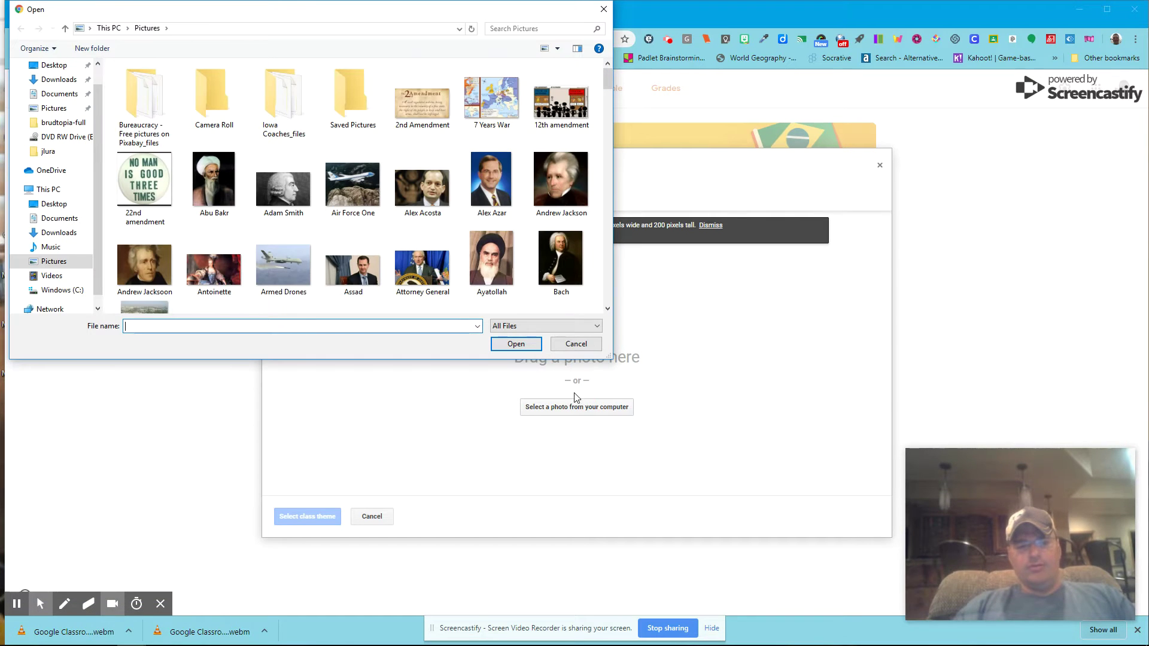
{"action": "scroll", "coordinate": [610, 291], "scroll_direction": "down", "scroll_amount": 3}
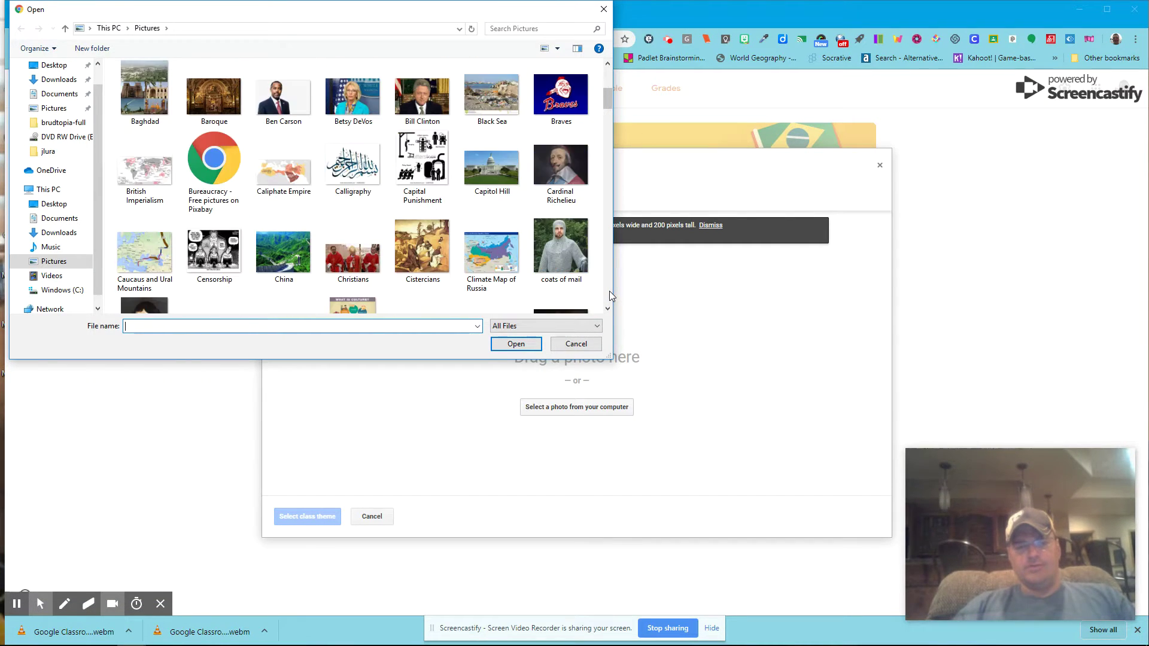
{"action": "scroll", "coordinate": [609, 291], "scroll_direction": "down", "scroll_amount": 3}
{"action": "scroll", "coordinate": [610, 292], "scroll_direction": "down", "scroll_amount": 3}
{"action": "scroll", "coordinate": [610, 291], "scroll_direction": "down", "scroll_amount": 3}
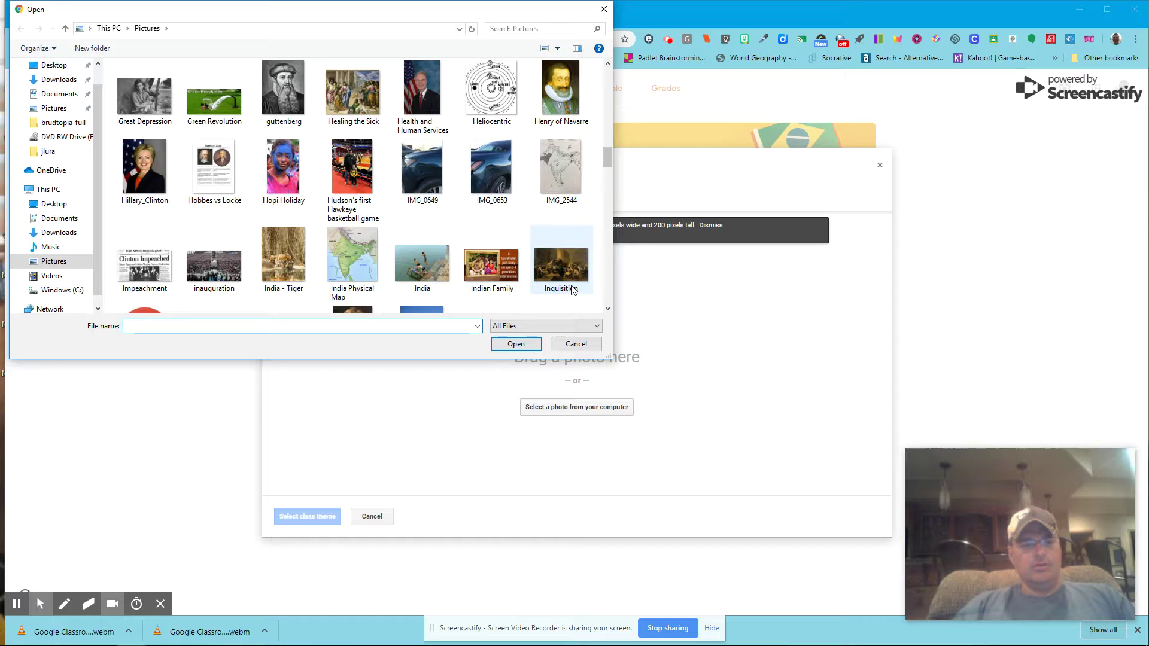
{"action": "double_click", "coordinate": [559, 270]}
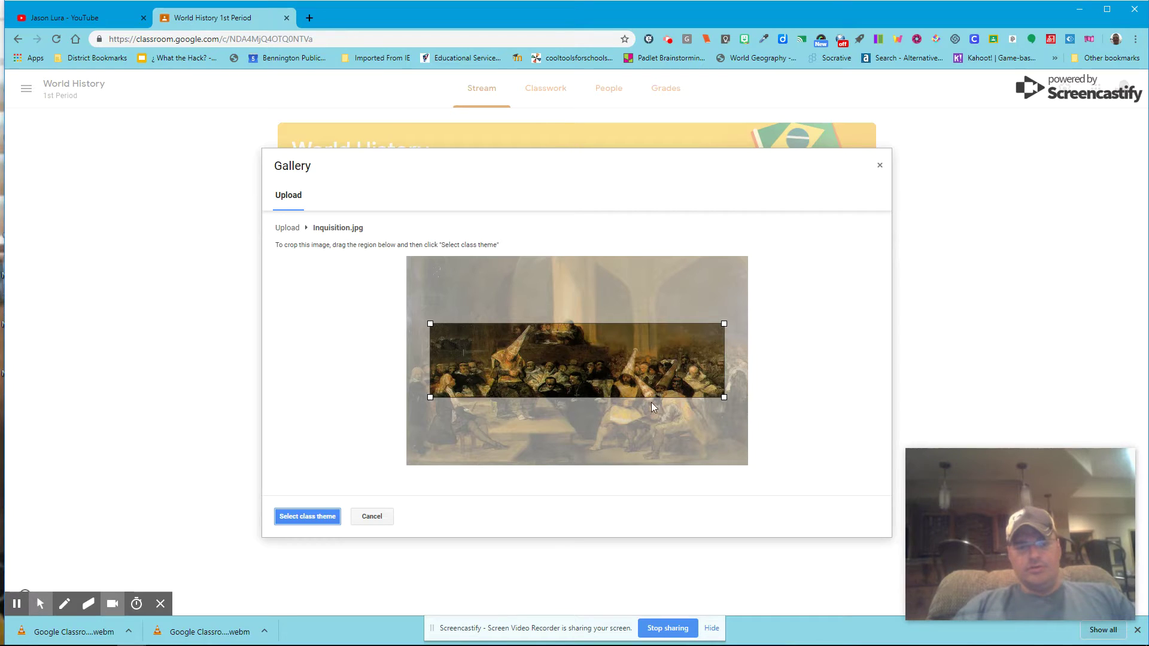
Step: Adjust the crop on the Inquisition painting and set it as the World History banner
{"action": "left_click_drag", "start_coordinate": [725, 400], "coordinate": [724, 397]}
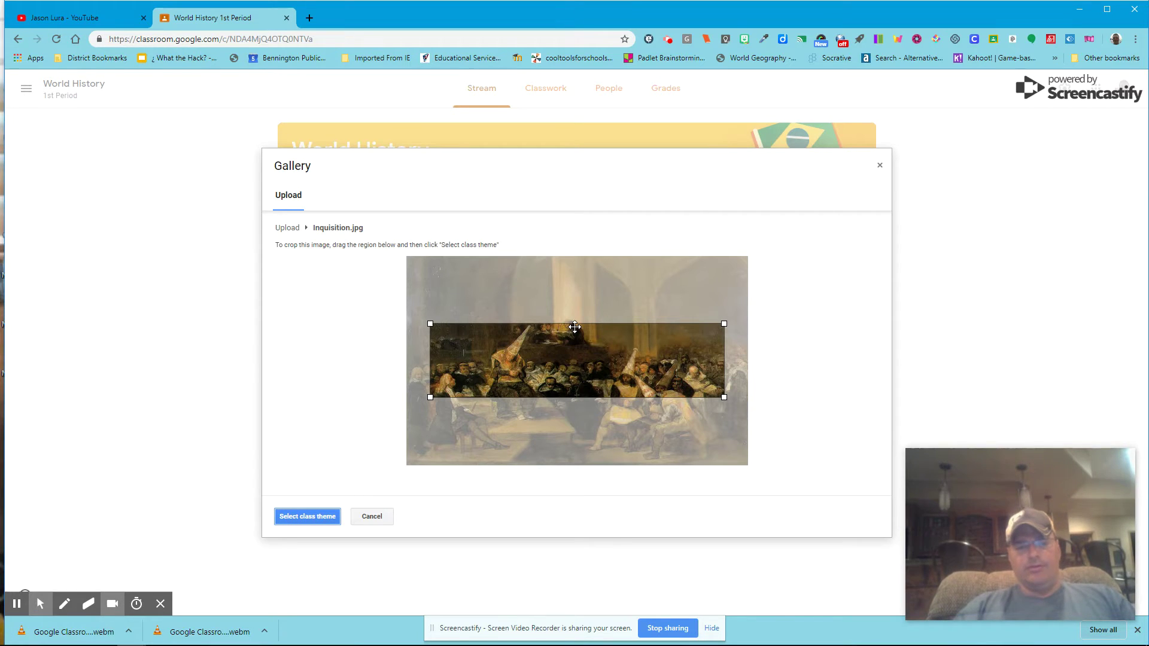
{"action": "left_click", "coordinate": [308, 517]}
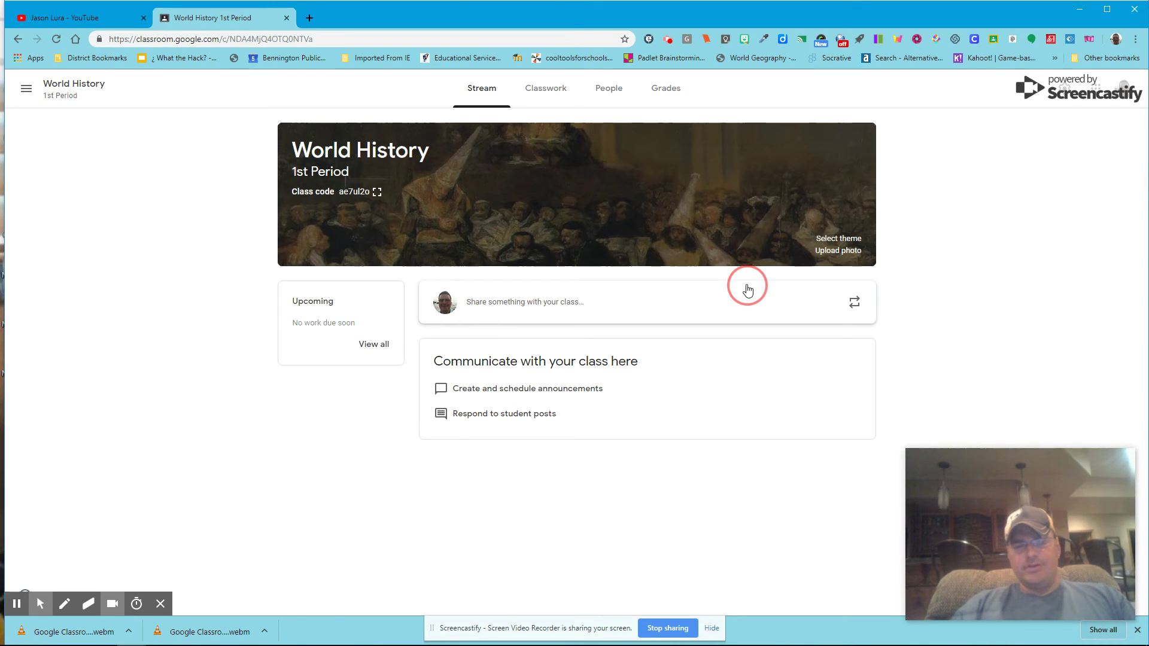
{"action": "left_click", "coordinate": [670, 41]}
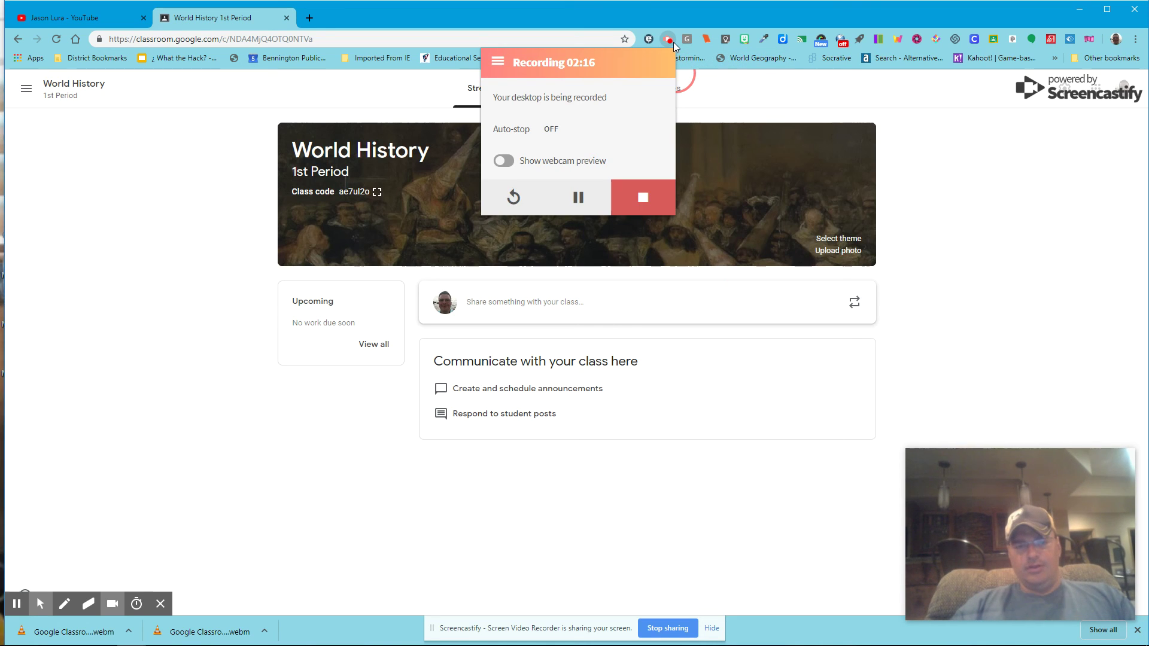